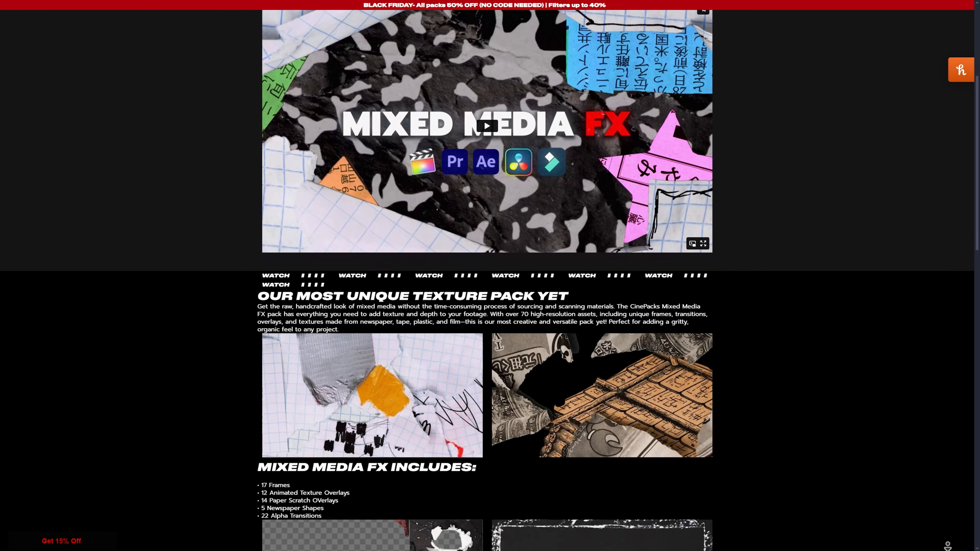
scroll(490, 280, down, 2)
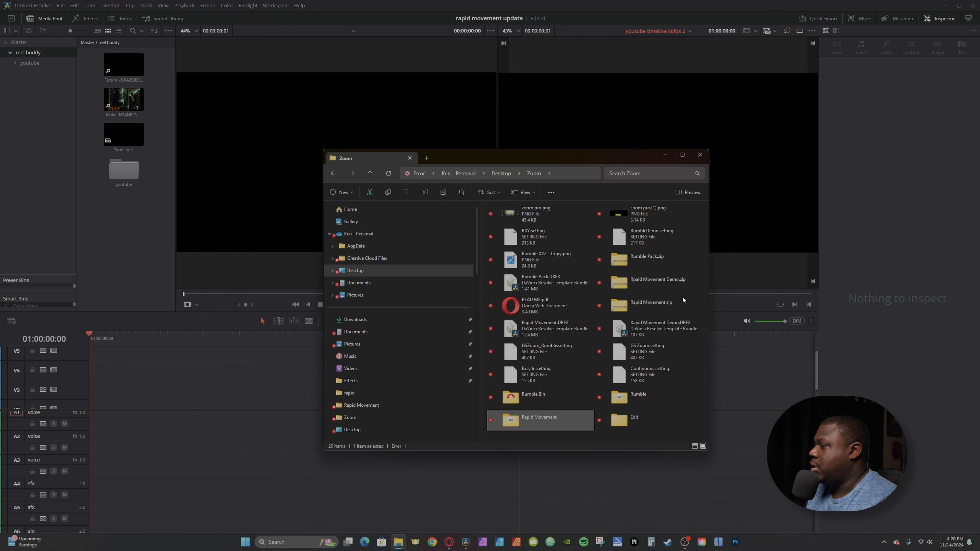
Install the Rapid Movement Demo.DRFX template bundle from the Zoom folder into DaVinci Resolve
double_click(629, 335)
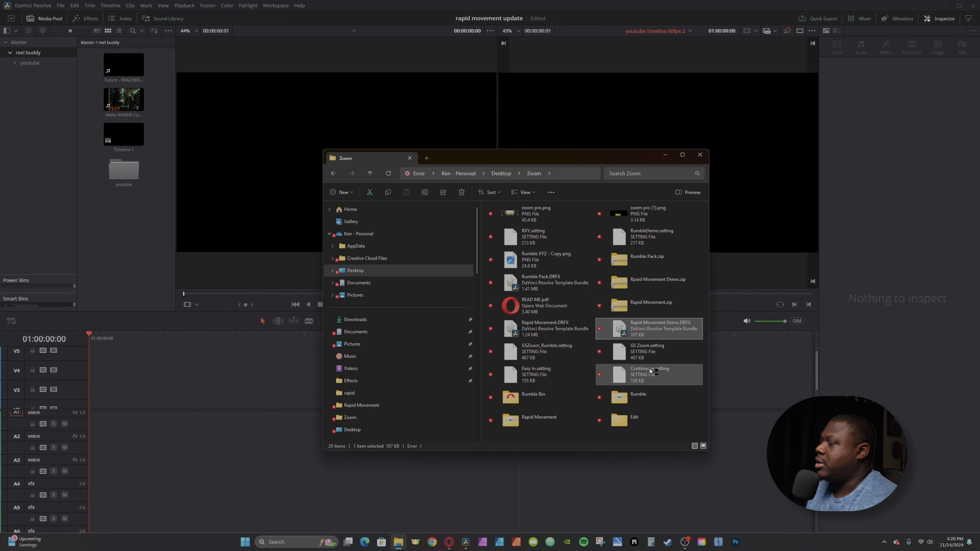
click(665, 154)
click(562, 282)
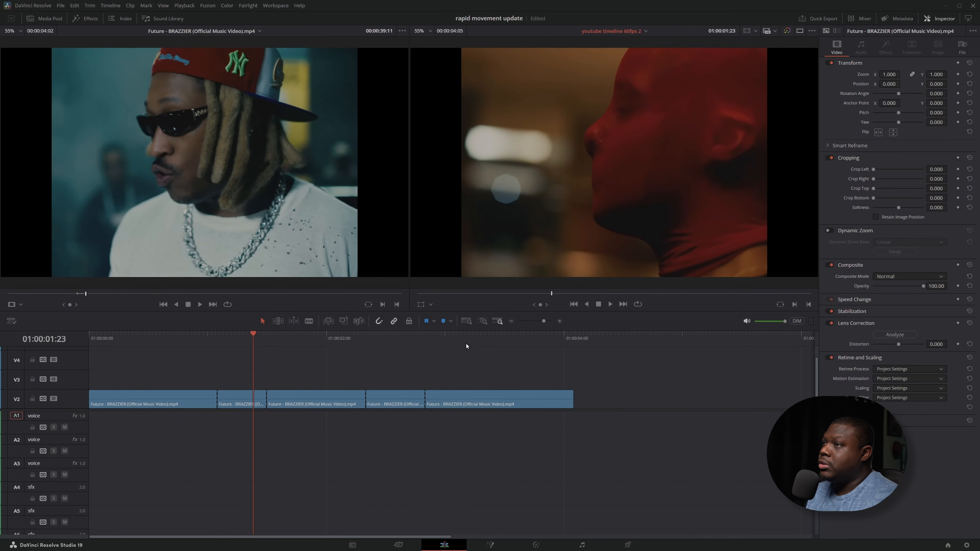
Search the effects for "rap" within Generators and add the Rapid Movement Demo's CameraShakeZoom_Invert to track V3
click(88, 19)
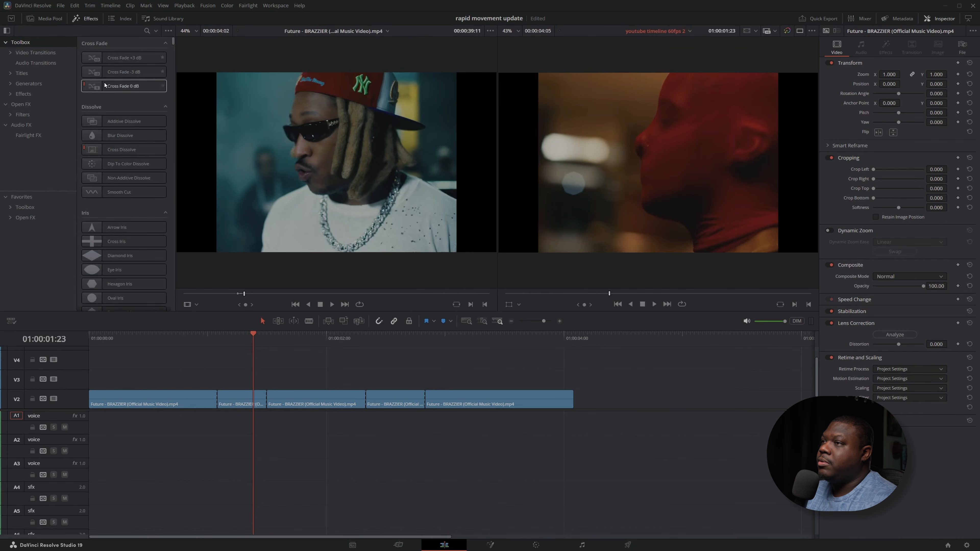
click(147, 30)
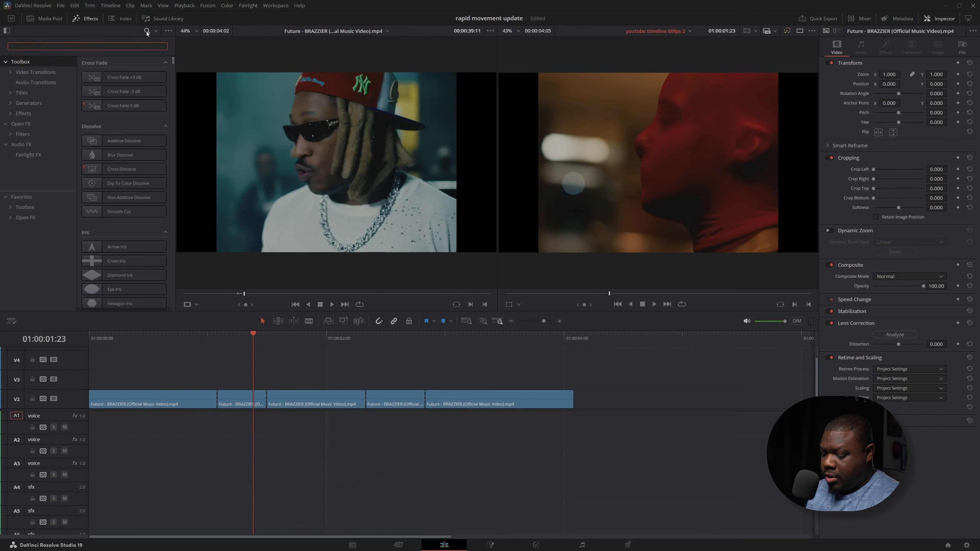
text(rap)
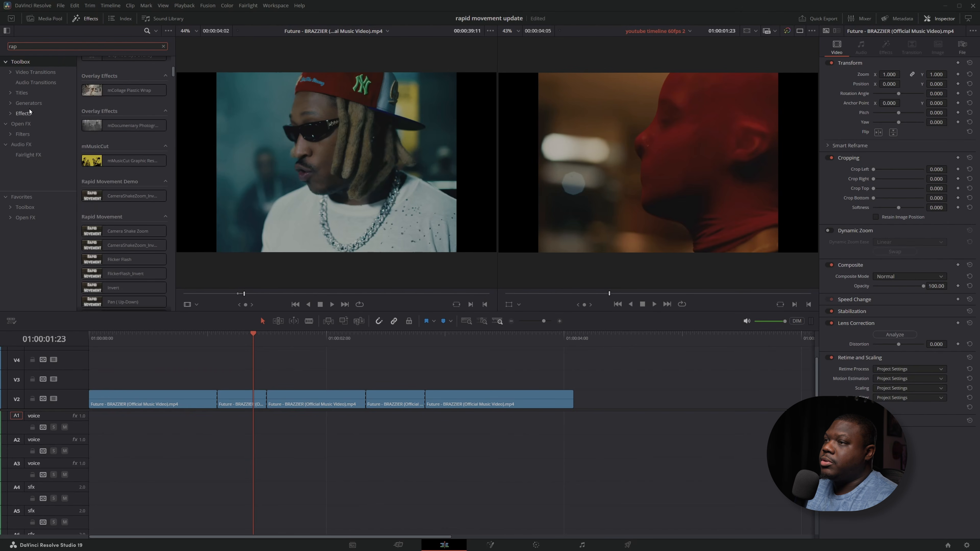
click(29, 104)
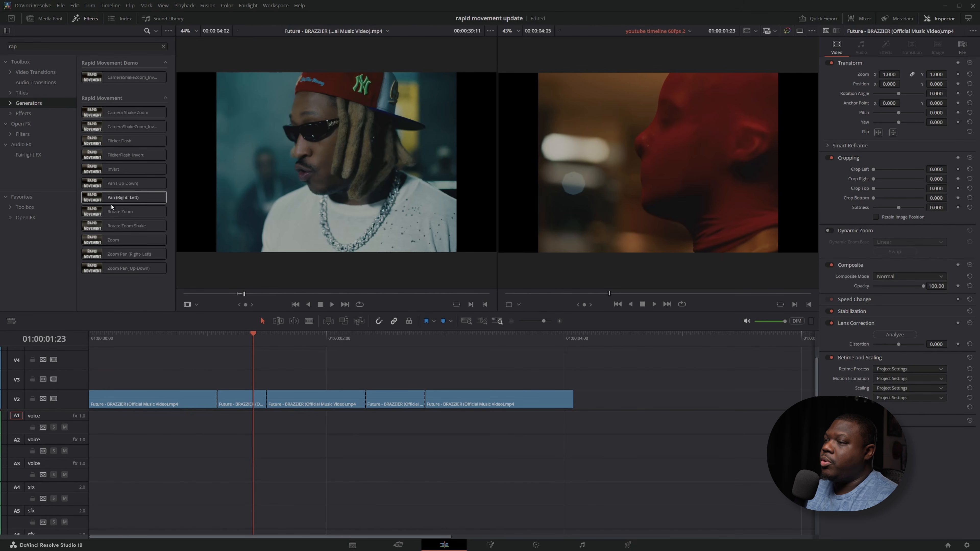
mouse_move(130, 83)
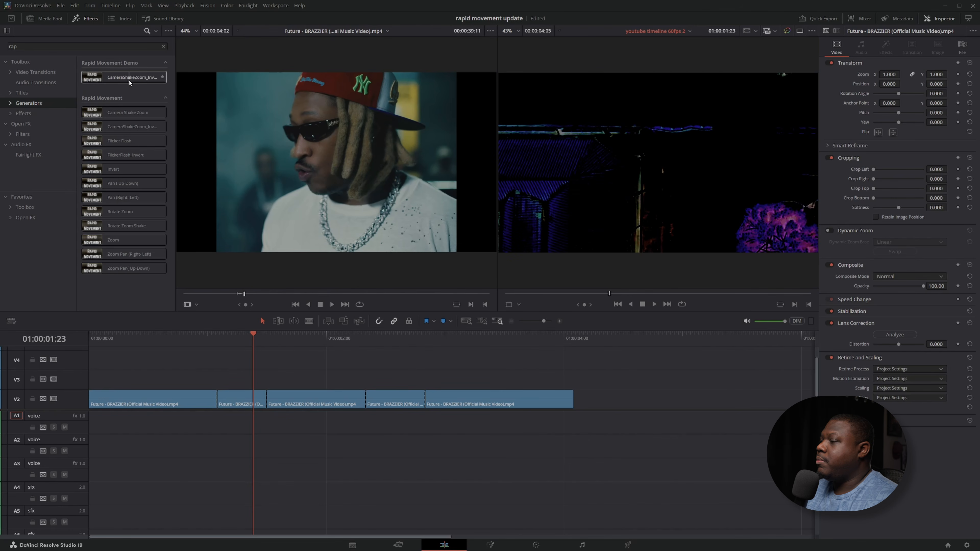
drag(130, 83, 196, 380)
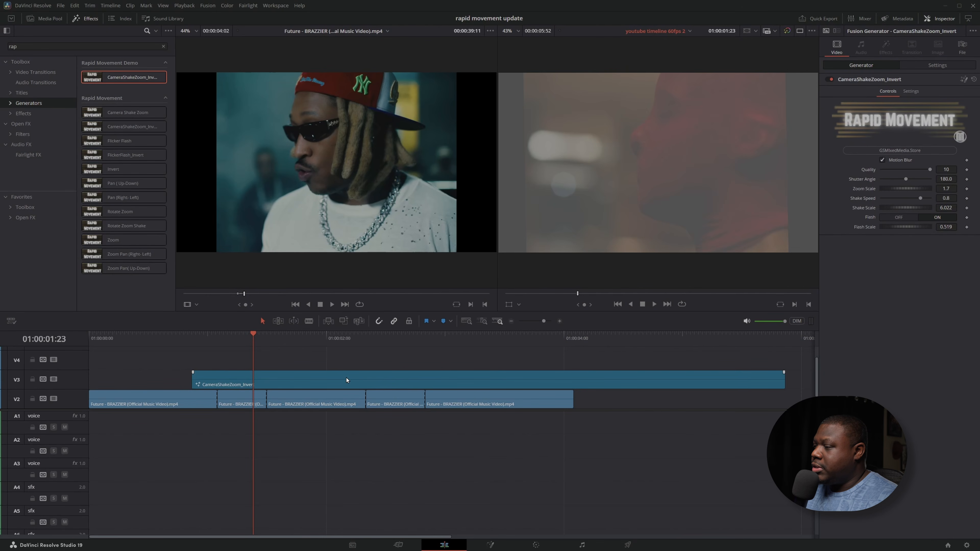
Shorten the CameraShakeZoom_Invert generator with a duration given in frames, centre it over the first cut and preview it
key(ctrl+d)
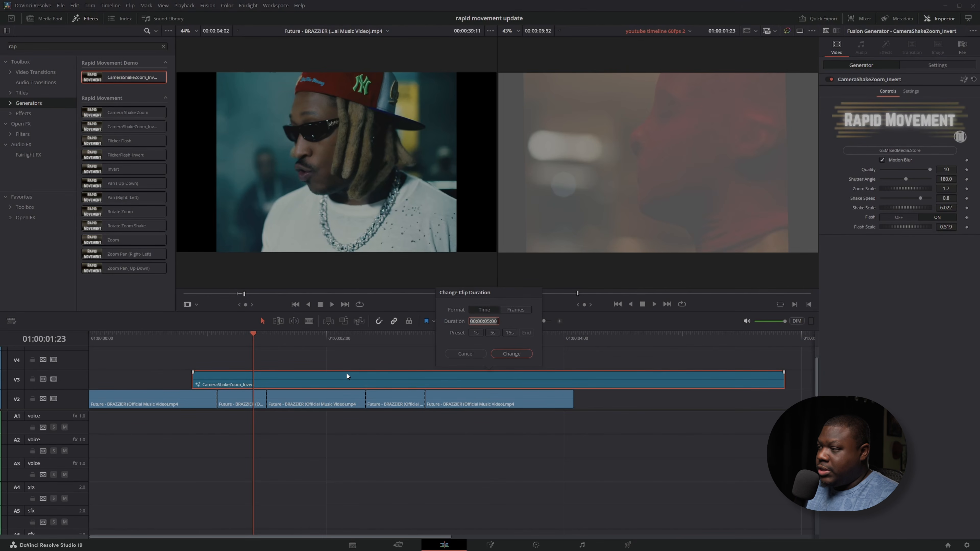
click(530, 312)
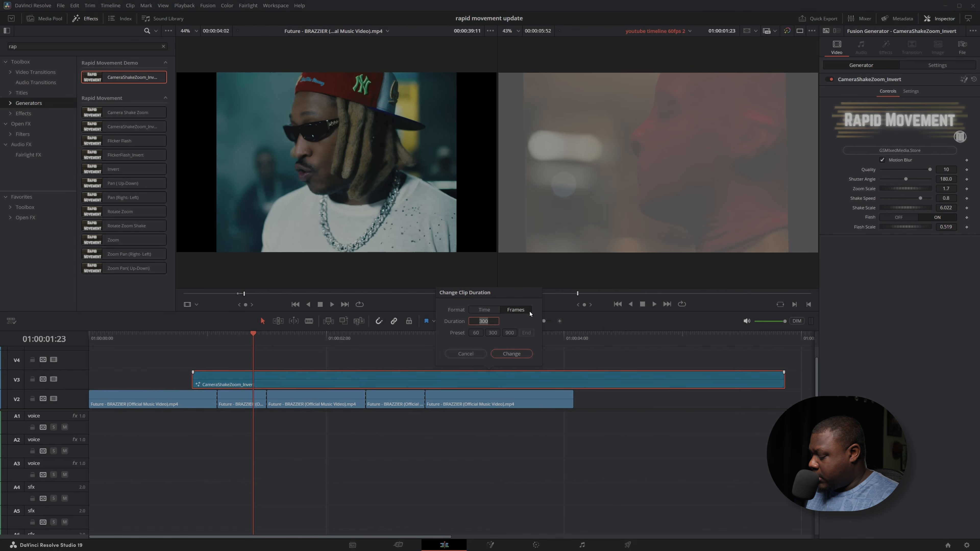
key(Return)
drag(198, 381, 211, 381)
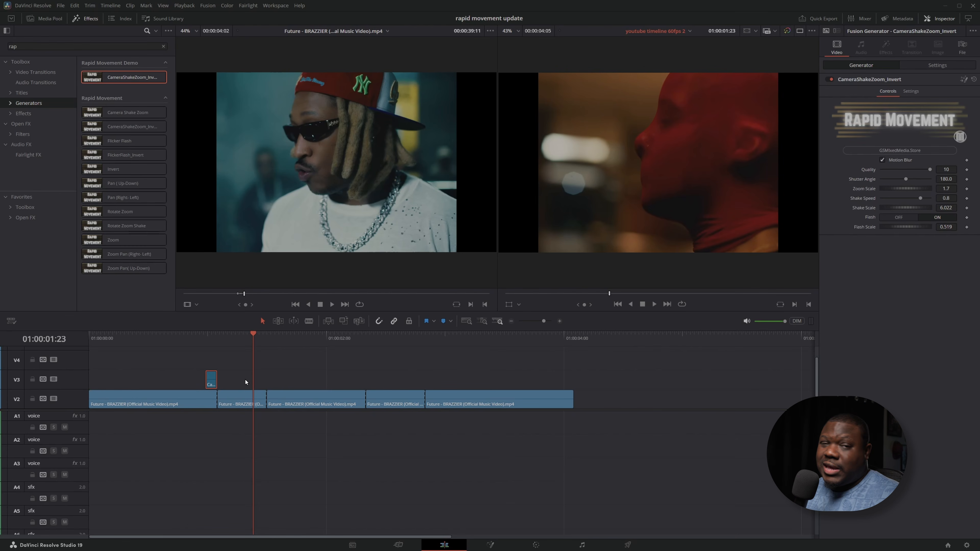
key(period)
key(period)
key(period)
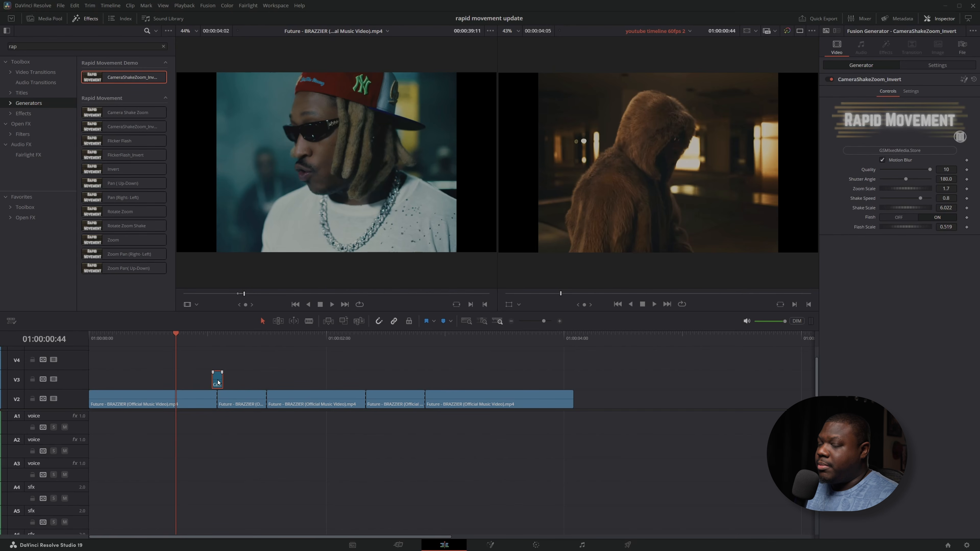
key(space)
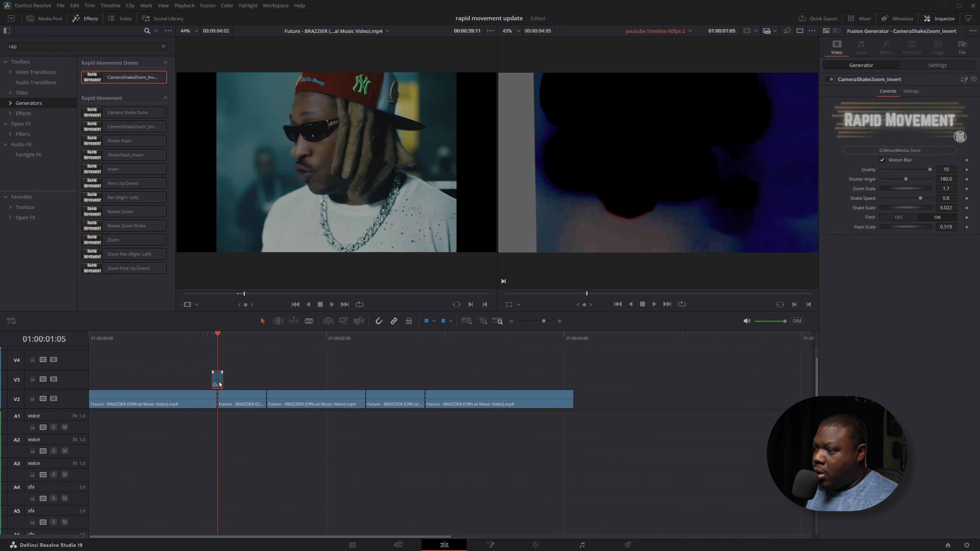
Copy the short generator over the other three cuts and set the first generator's duration to 24 frames
drag(217, 384, 366, 384)
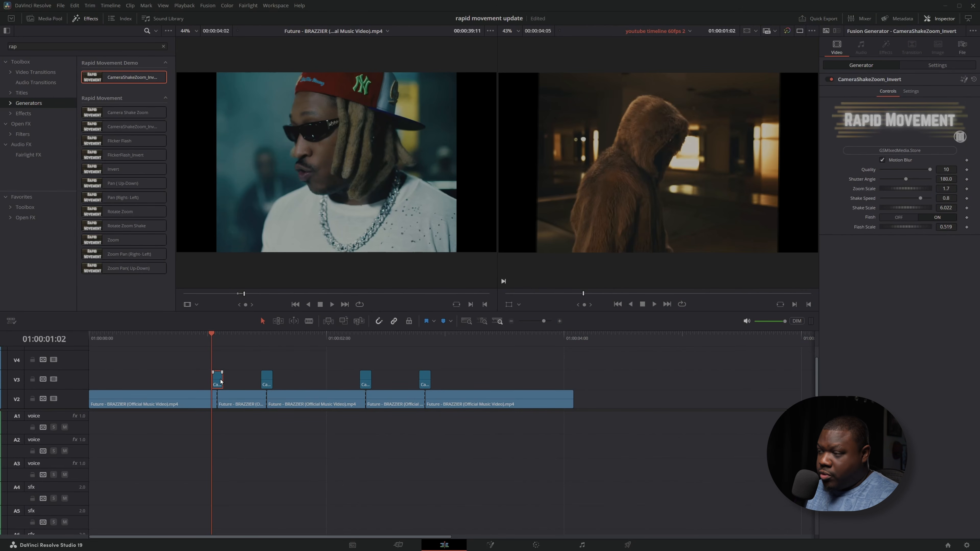
key(ctrl+d)
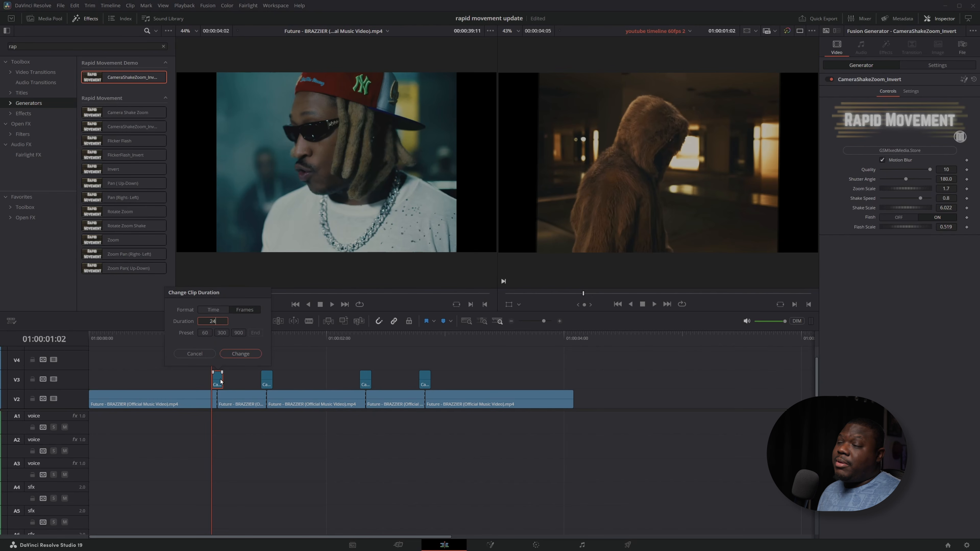
key(Return)
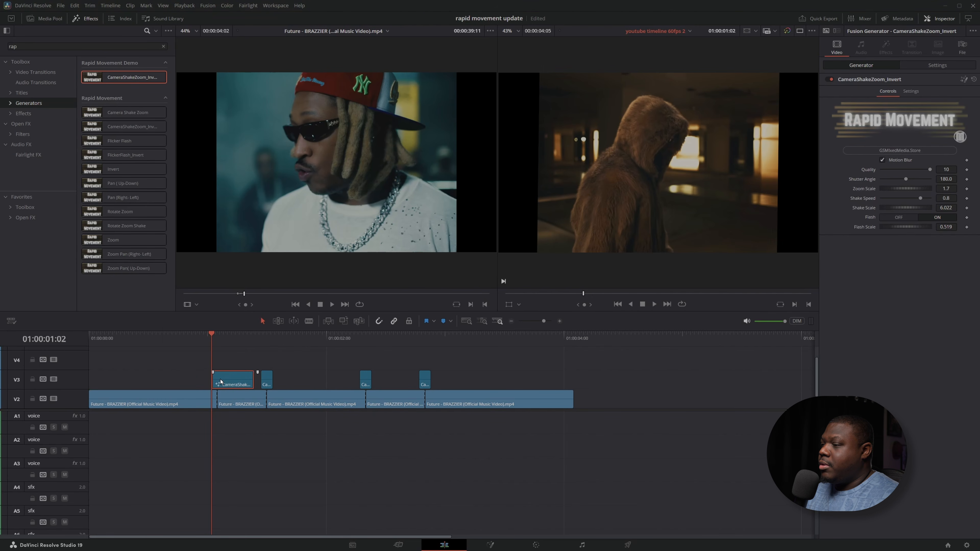
Reposition the lengthened 24-frame generator on track V3 so it is centred over the first cut
drag(218, 382, 175, 382)
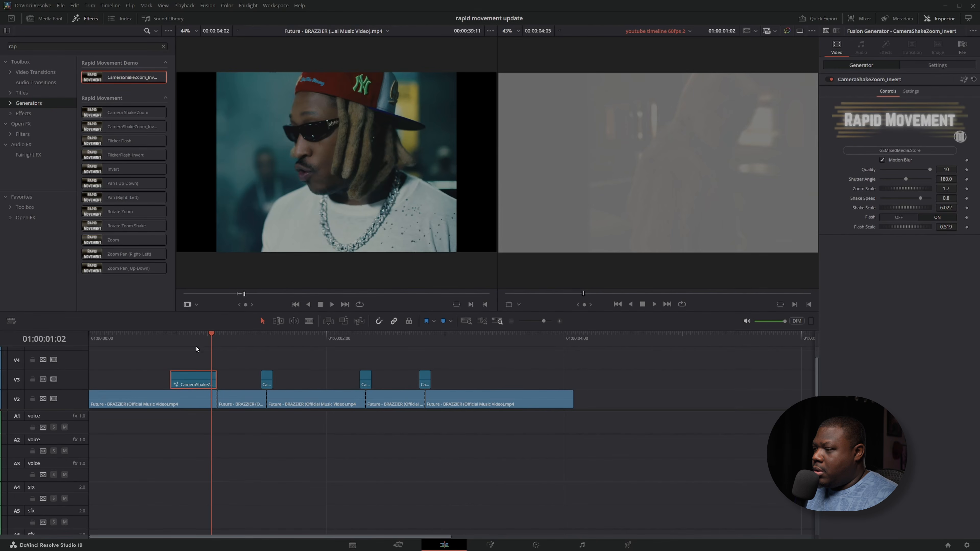
click(199, 344)
key(period)
key(period)
key(period)
key(period)
key(period)
key(period)
key(period)
key(period)
key(period)
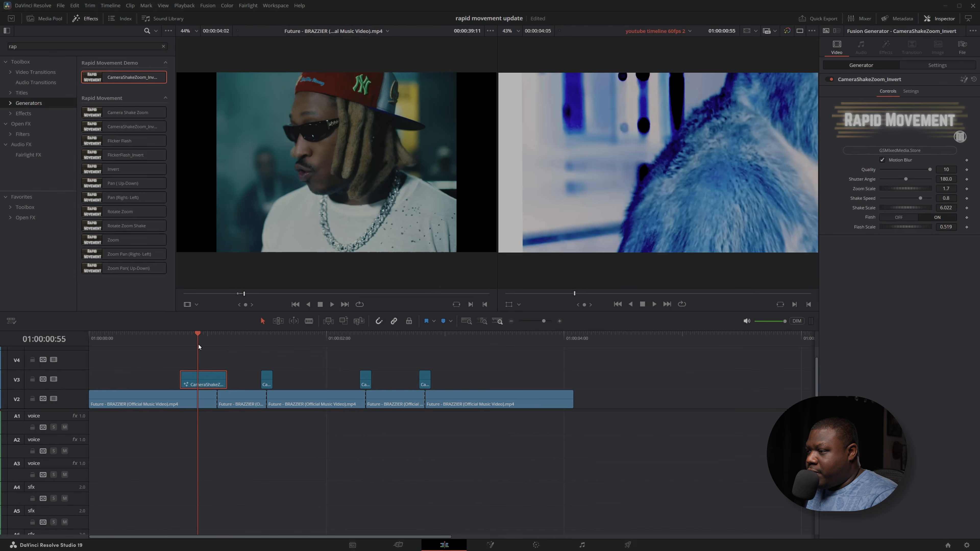
key(period)
key(period)
key(period)
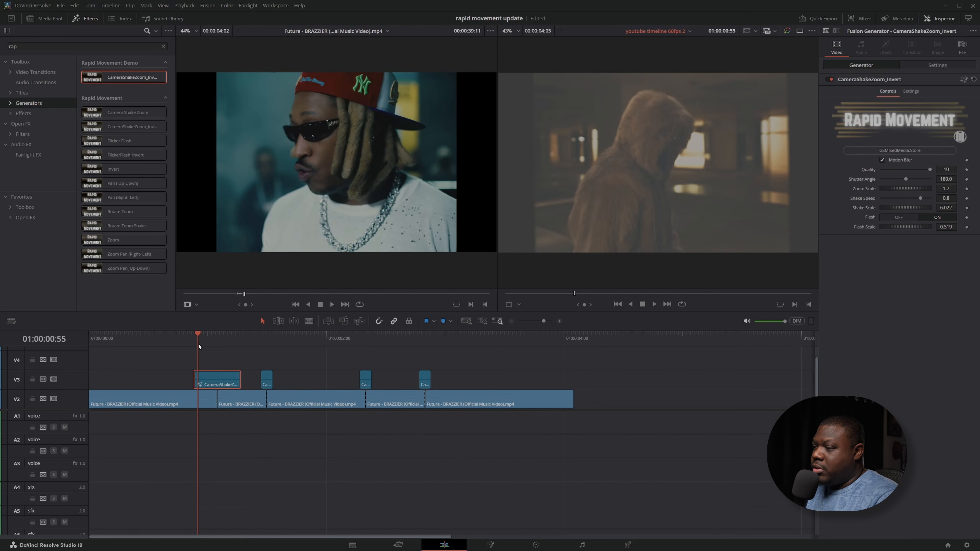
key(ctrl+s)
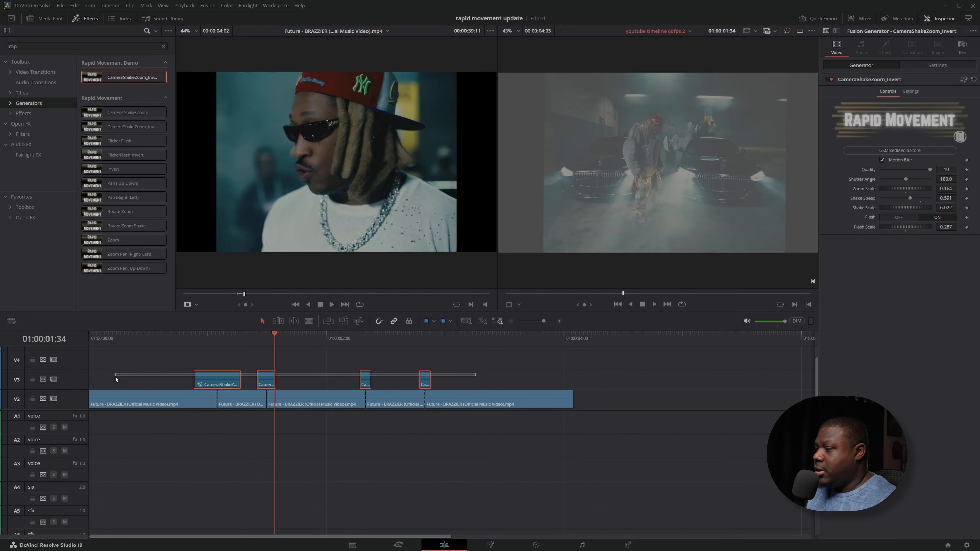
Replace all CameraShakeZoom_Invert generators with one FlickerFlash_Invert generator on track V4, shortened to span only a few frames
key(Delete)
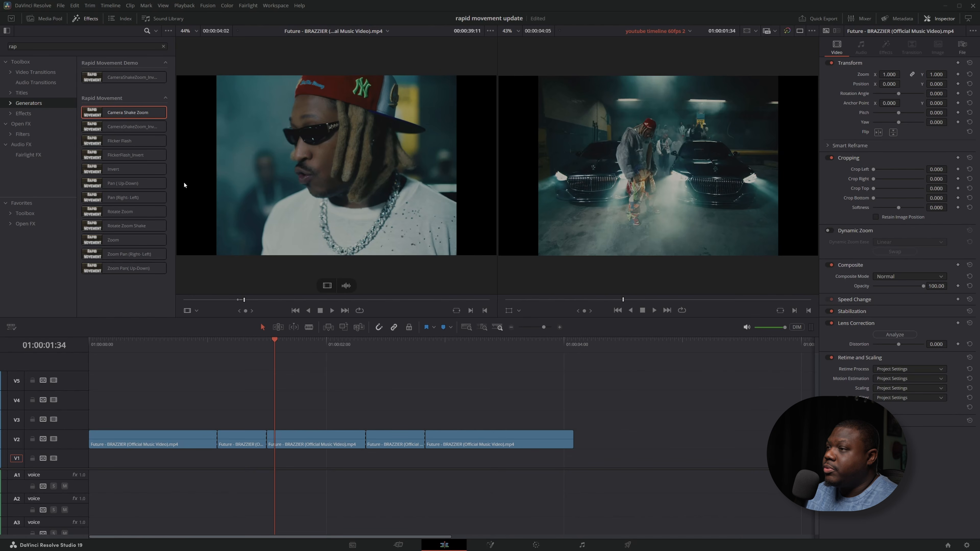
drag(126, 155, 315, 401)
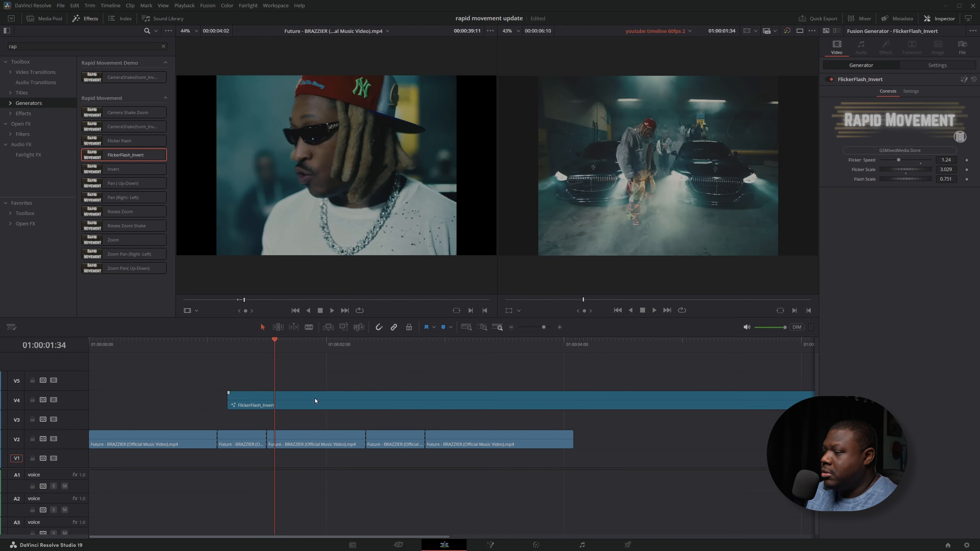
click(350, 405)
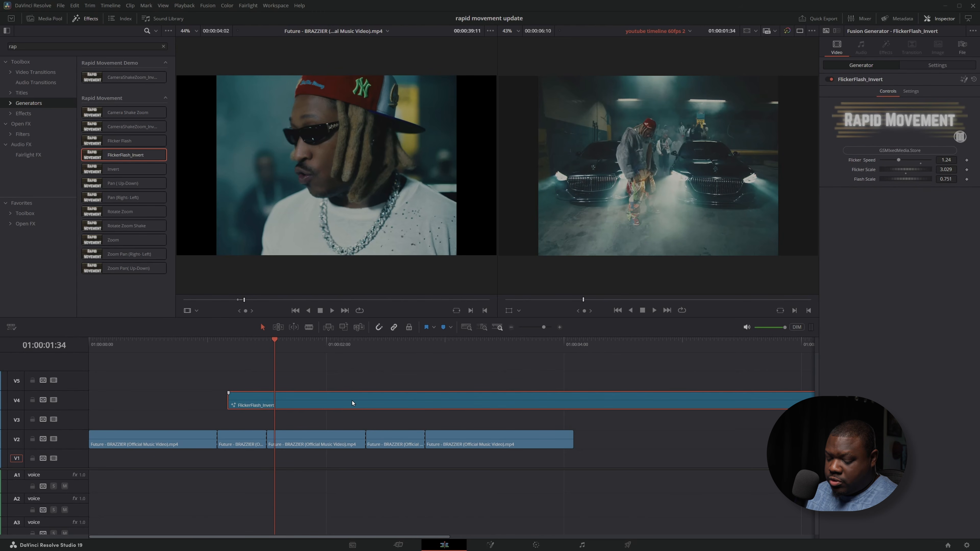
key(ctrl+d)
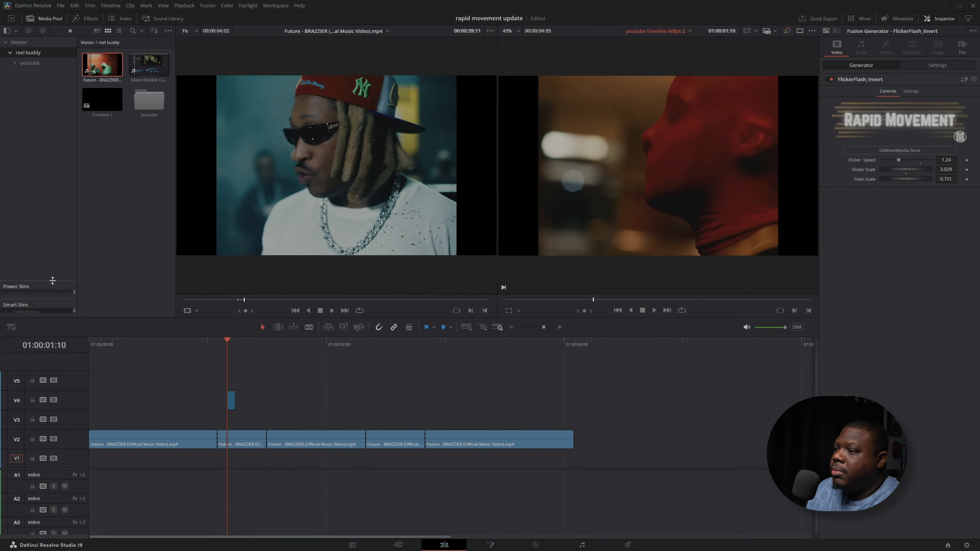
Enlarge the Power Bins area and create a bin named "rapid" in its Master bin
drag(52, 278, 53, 169)
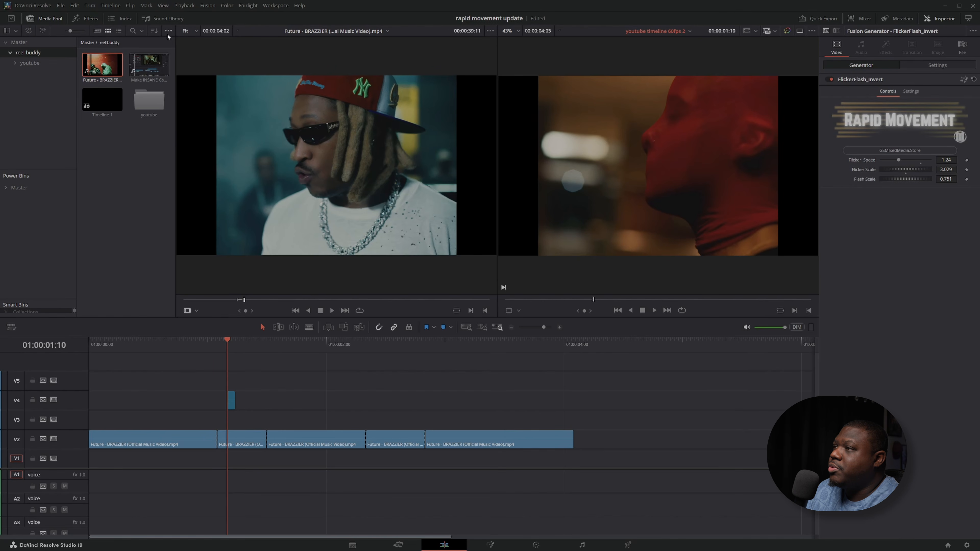
click(168, 31)
click(308, 379)
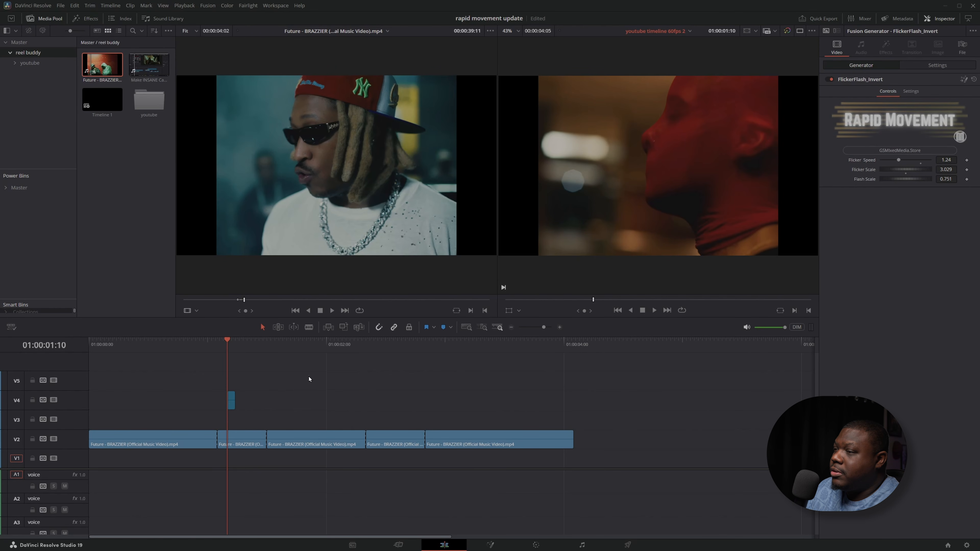
click(19, 187)
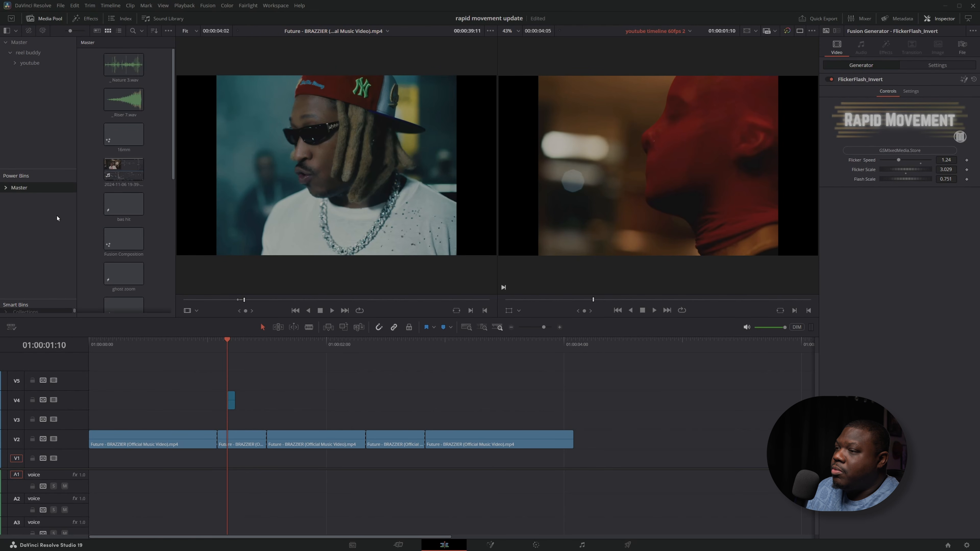
key(ctrl+shift+n)
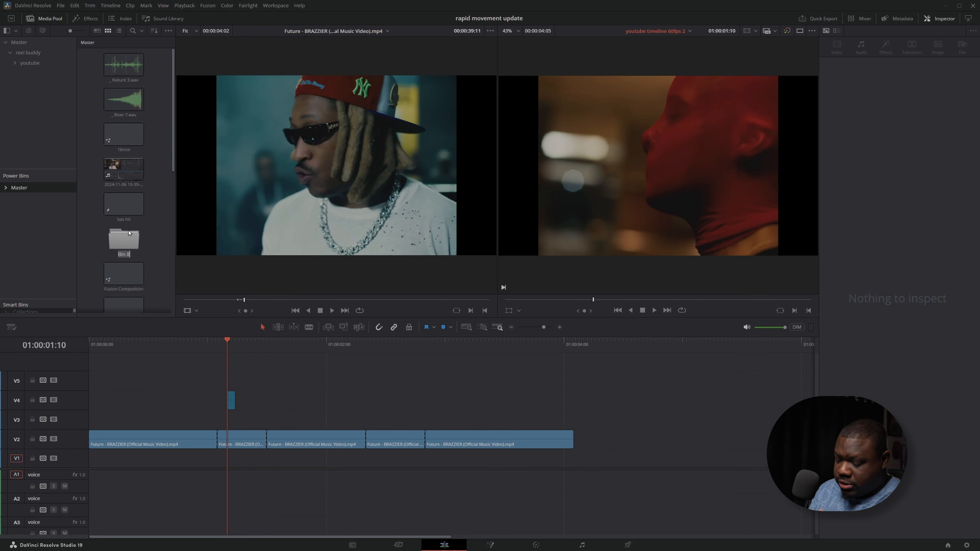
text(rapid)
key(Return)
Store the short FlickerFlash_Invert generator in the rapid power bin and place a copy from that bin on the timeline
click(231, 400)
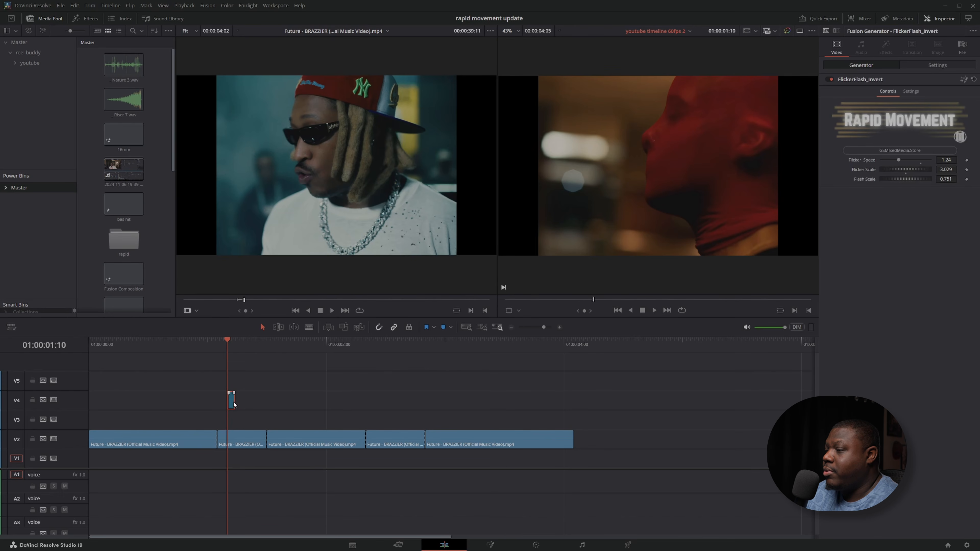
drag(232, 401, 132, 246)
double_click(131, 247)
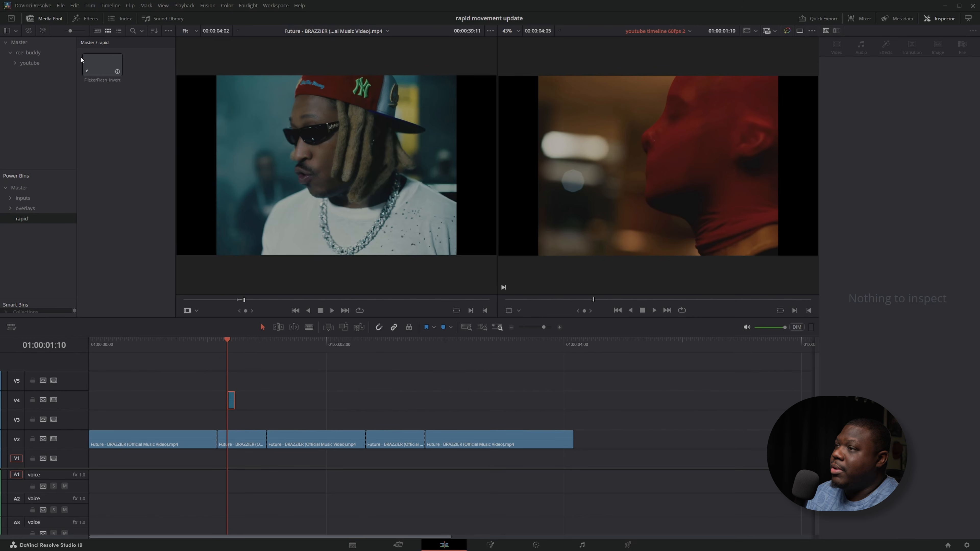
drag(103, 61, 330, 367)
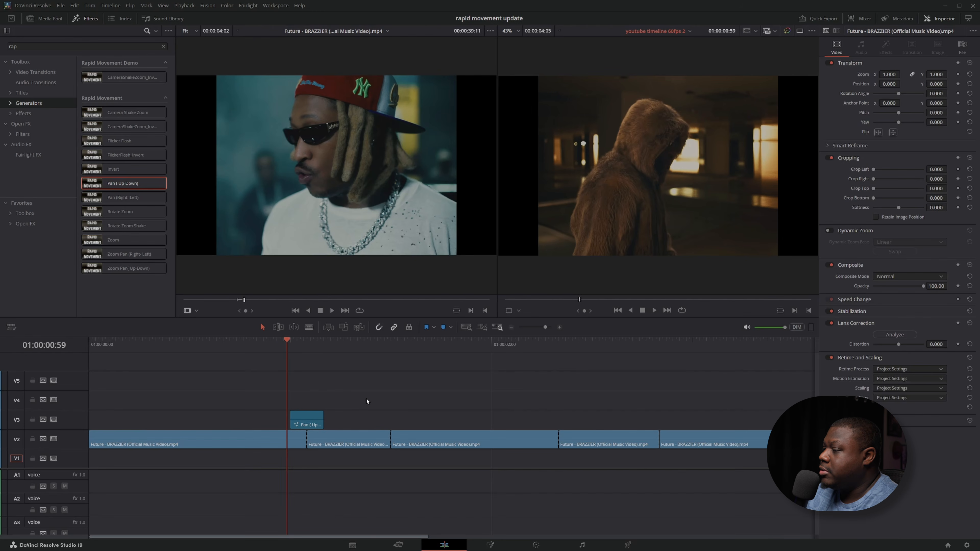
Examine the Pan ( Up-Down) generator's effect frame by frame across the first cut
key(Right)
key(Right)
key(Right)
key(Right)
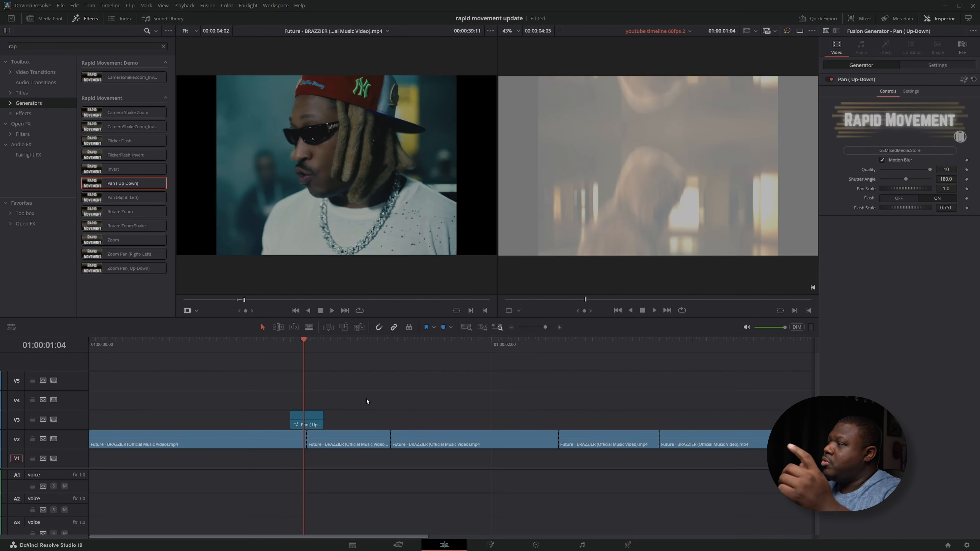
key(Right)
key(Right)
key(Right)
key(Right)
key(Right)
key(Right)
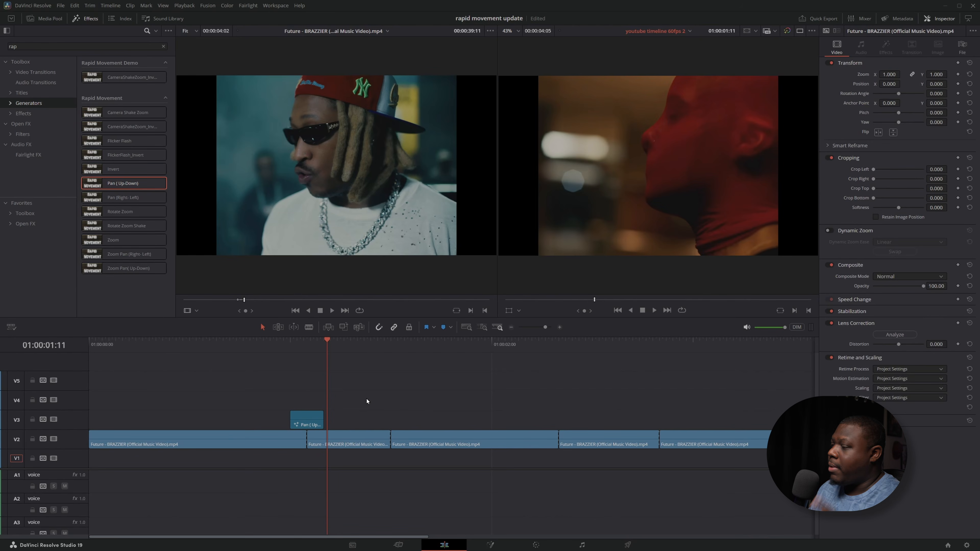
key(Left)
key(Left)
key(Left)
key(Left)
key(Left)
key(Left)
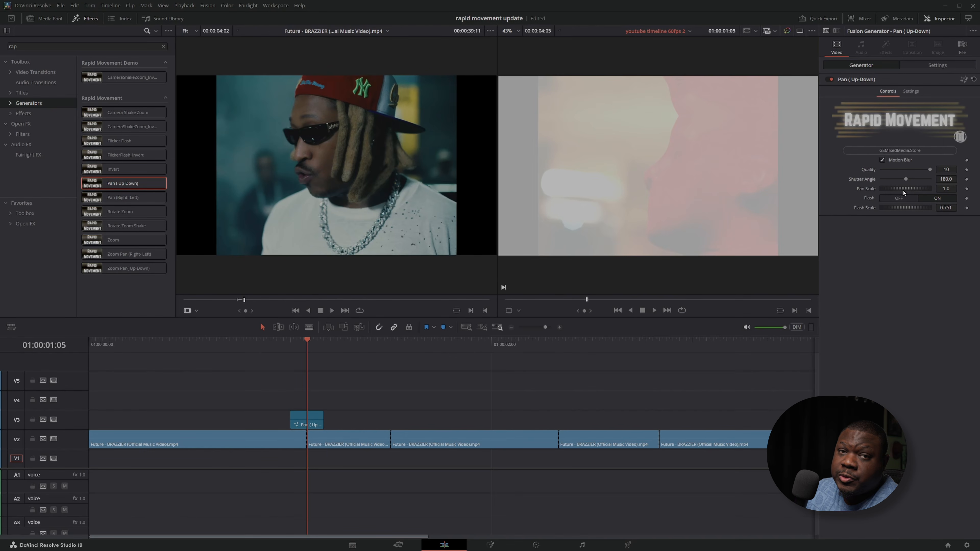
Set the Pan ( Up-Down) generator's Pan Scale to 2.478, turn its Flash on and set Flash Scale to 0.664
drag(901, 189, 912, 201)
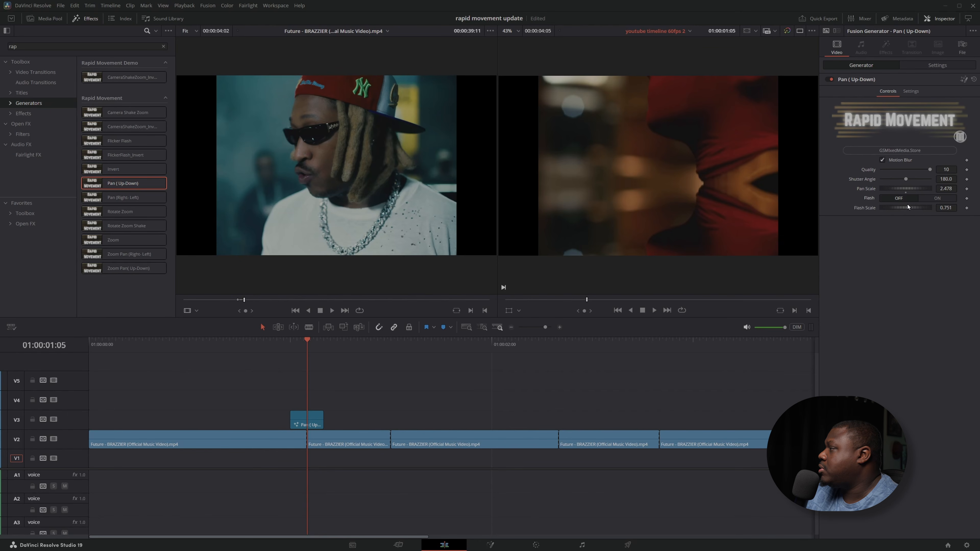
click(931, 200)
drag(899, 209, 920, 172)
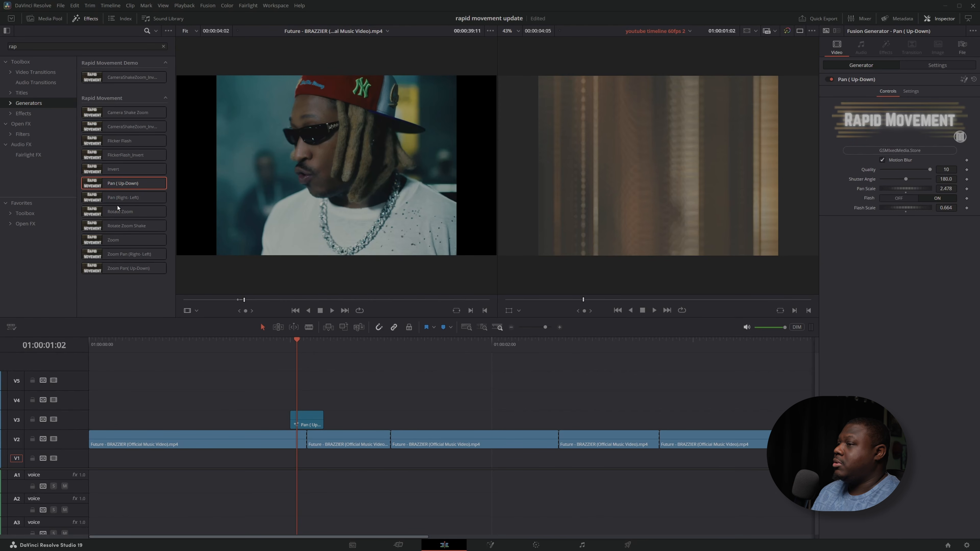
Replace the Pan generator on V3 with a short Rotate Zoom generator, with Rotate Scale 360 and Zoom Scale 0.464
drag(117, 206, 283, 412)
click(313, 401)
key(ctrl+d)
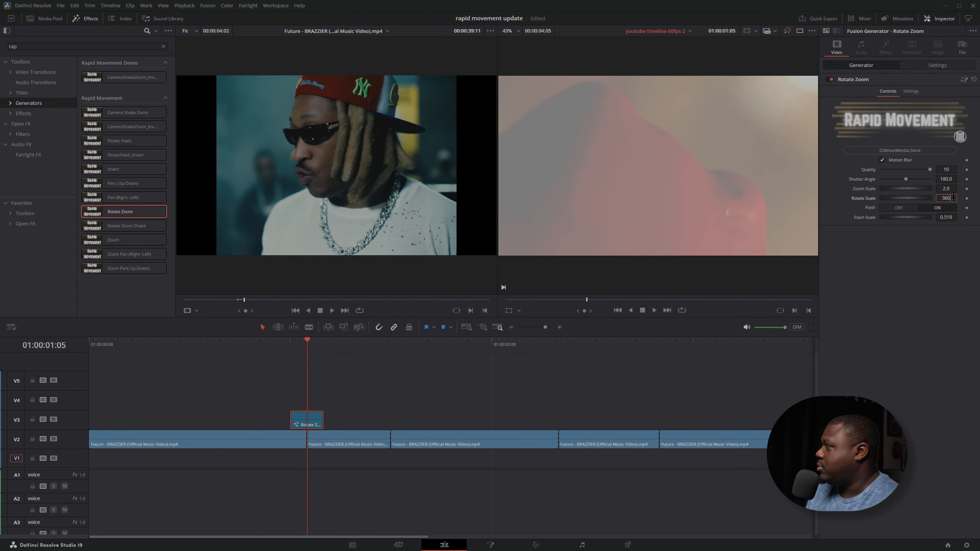
key(Tab)
click(283, 345)
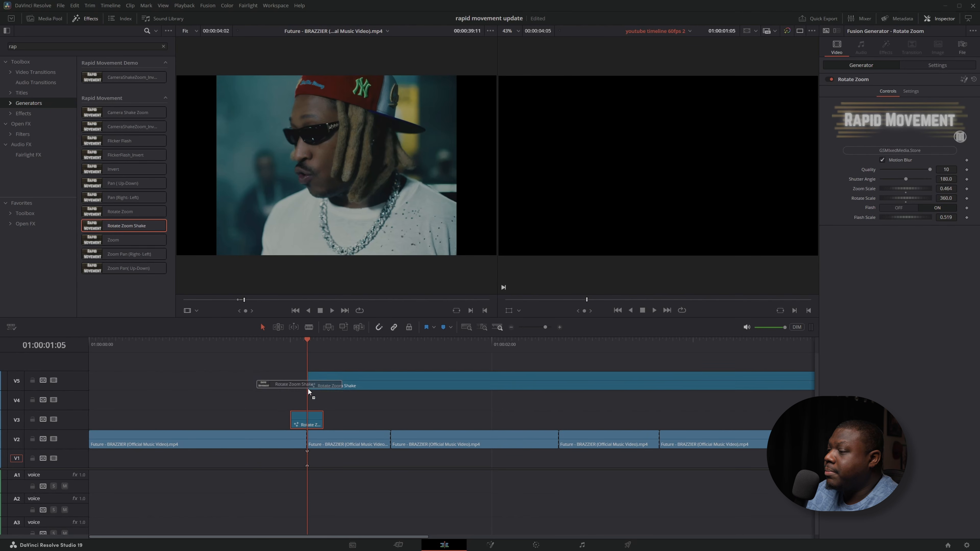
Replace the Rotate Zoom generator on V3 with a short Rotate Zoom Shake generator and examine its effect frame by frame across the first cut
drag(308, 387, 293, 415)
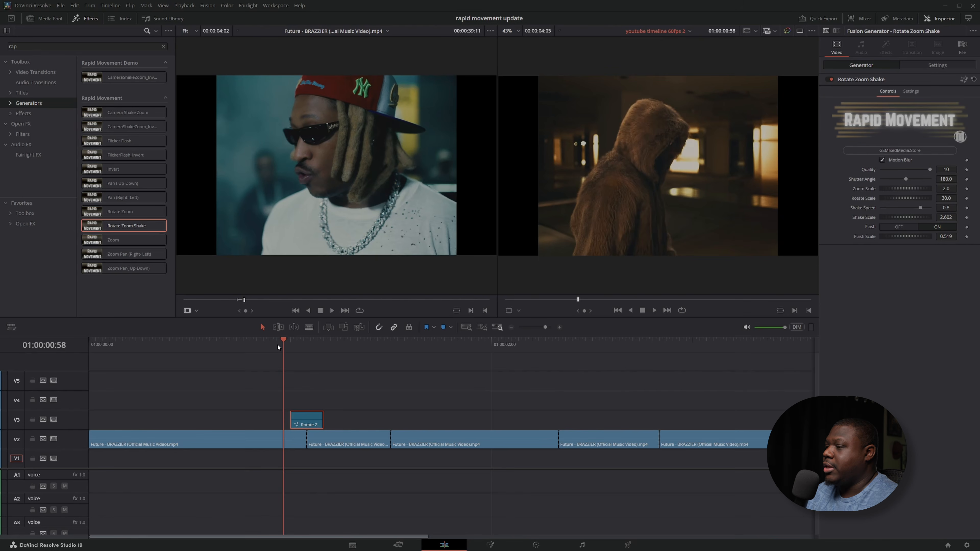
key(space)
click(289, 341)
key(Right)
key(Right)
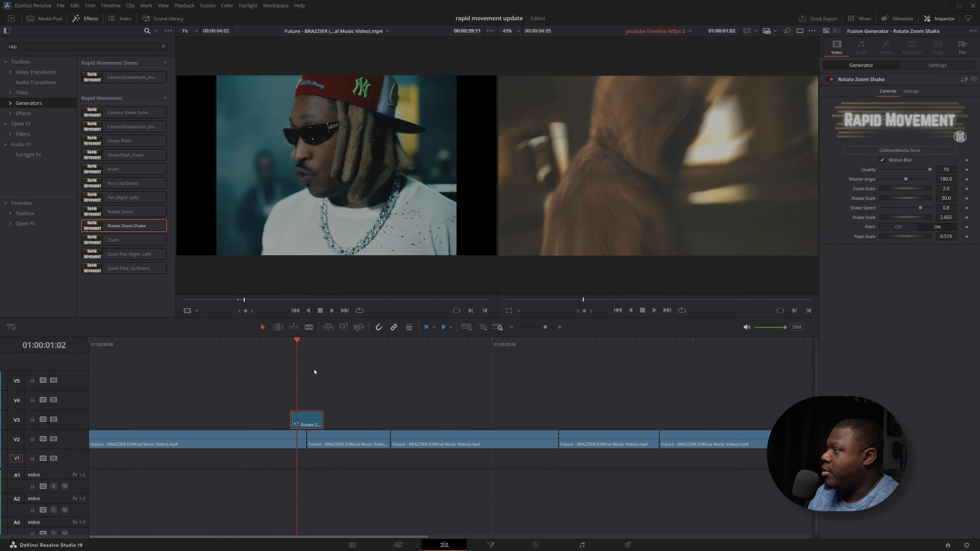
key(Right)
key(Right)
key(Right)
key(Right)
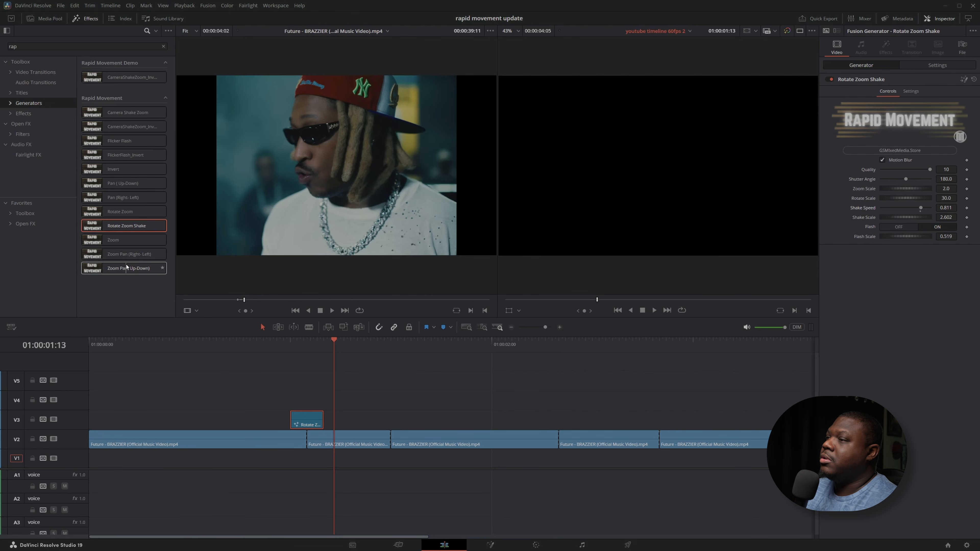
Replace the Rotate Zoom Shake generator on V3 with a Flicker Flash generator spanning the first cut and preview its effect
drag(115, 140, 305, 421)
click(266, 358)
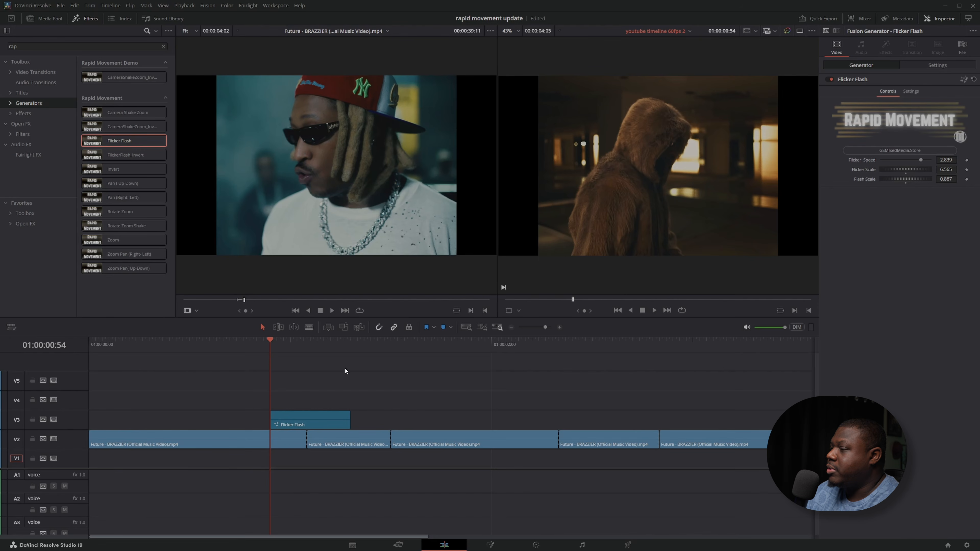
key(space)
key(space)
drag(300, 345, 306, 345)
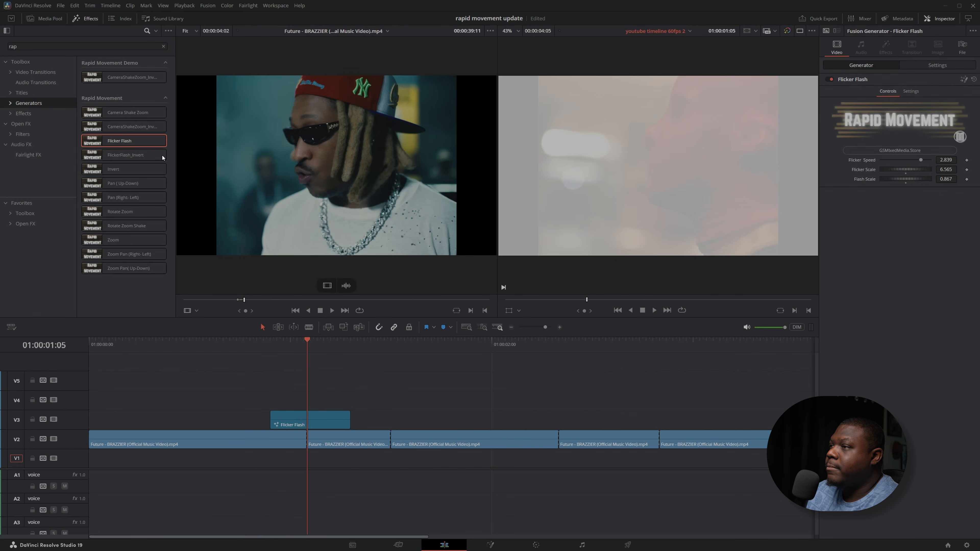
Replace the Flicker Flash generator on V3 with CameraShakeZoom_Invert and add a Camera Shake Zoom generator above it on V4
drag(131, 126, 286, 415)
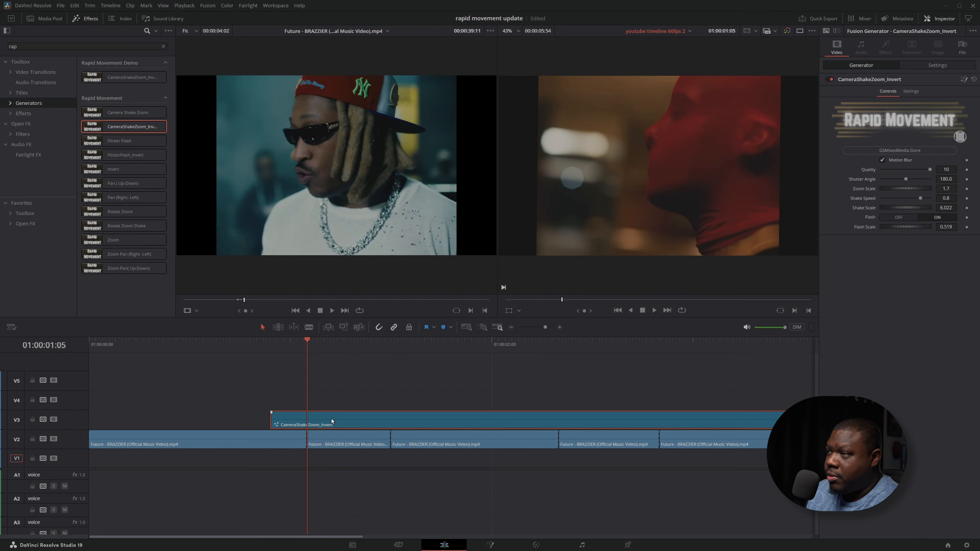
drag(127, 112, 276, 398)
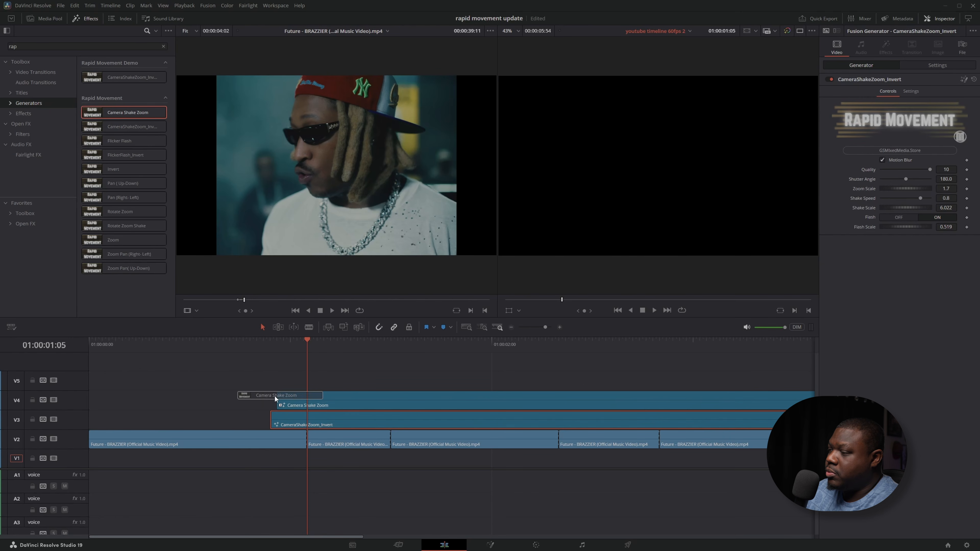